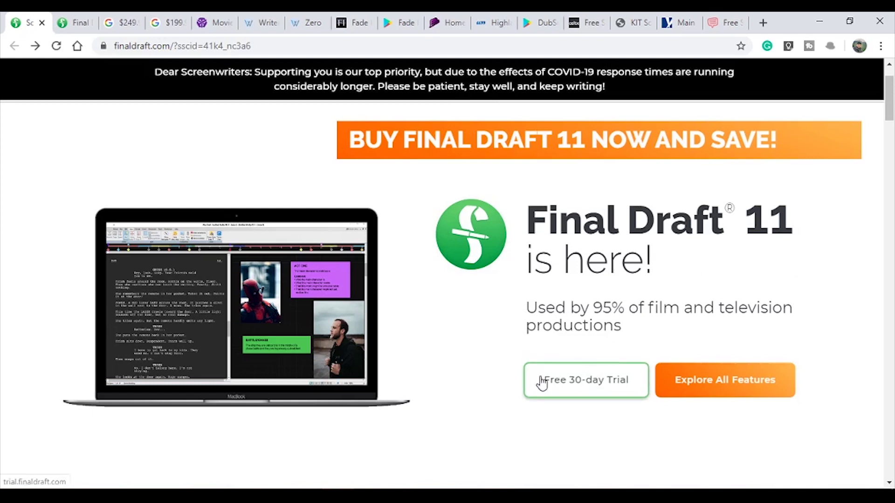
# Highlight Final Draft 11's $249.99 regular and $199.99 special prices, then view the $249.99 rupee conversion
pyautogui.click(77, 22)
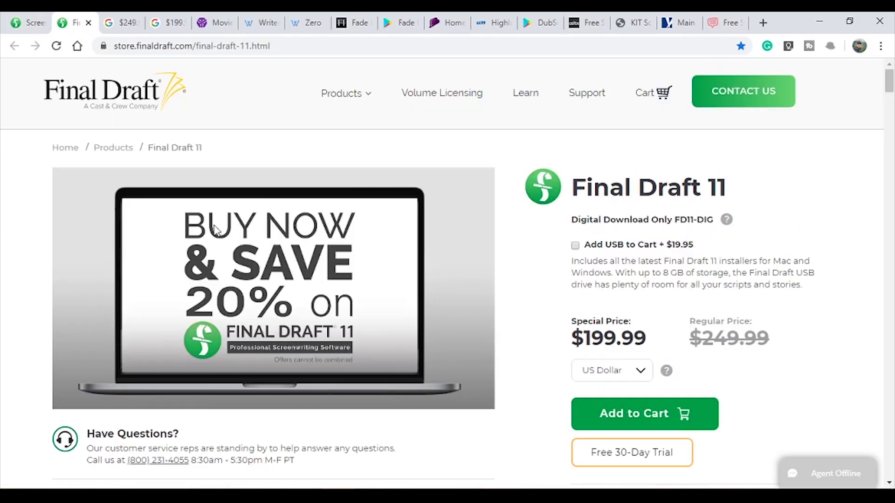
pyautogui.moveTo(773, 339); pyautogui.dragTo(574, 340)
pyautogui.click(660, 337)
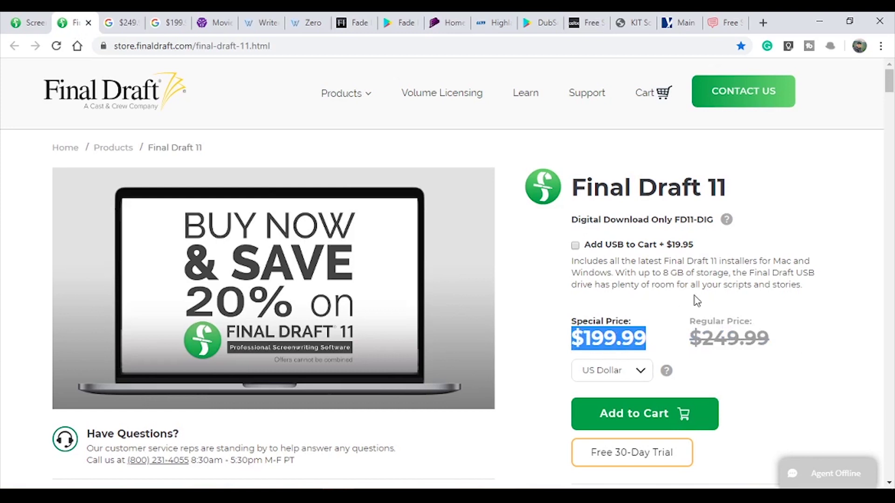
pyautogui.click(121, 25)
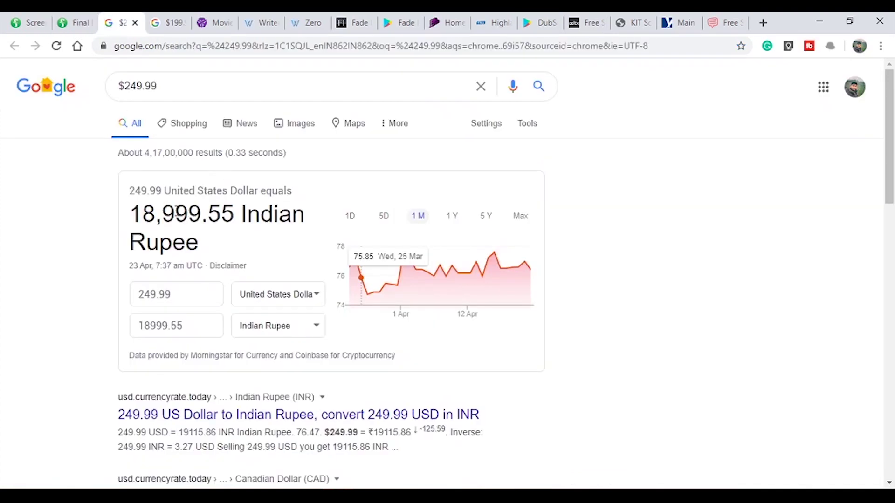
# Highlight the 15,208.74 Indian Rupee result for $199.99, then deselect it
pyautogui.click(166, 23)
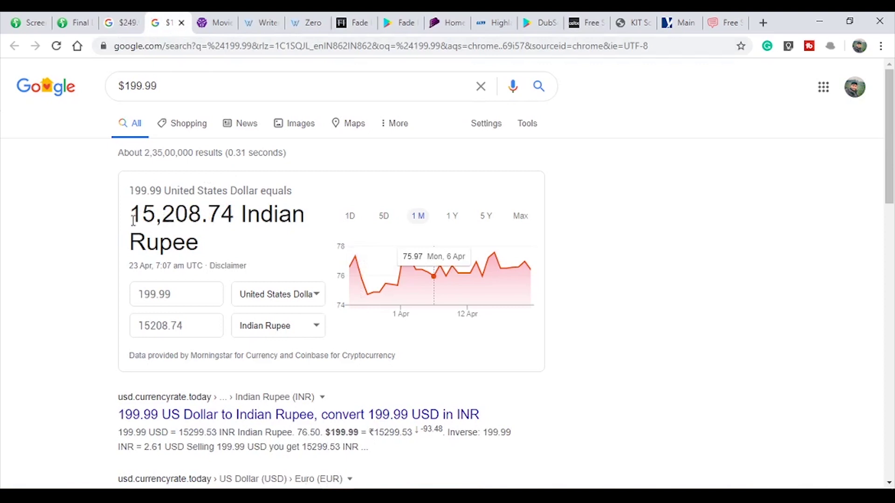
pyautogui.moveTo(131, 219); pyautogui.dragTo(201, 218)
pyautogui.click(711, 215)
# Highlight the $169.00 special price on the Movie Magic Screenwriter 6 product page
pyautogui.click(217, 26)
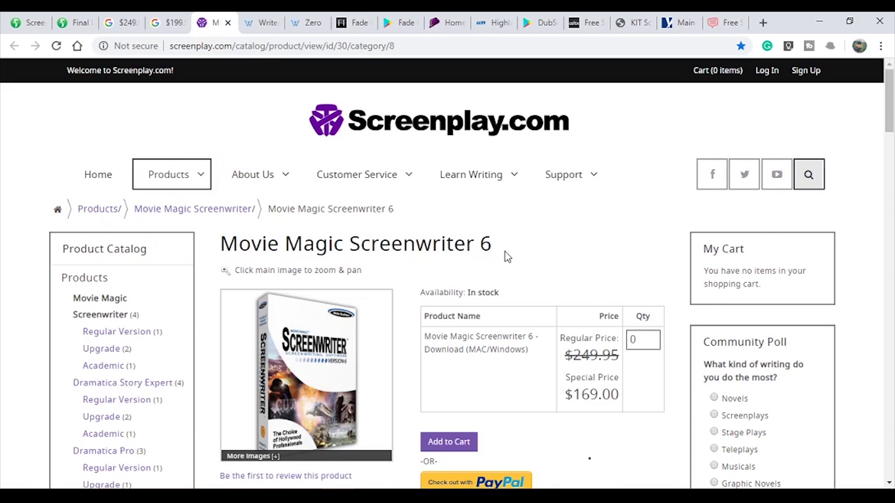
pyautogui.scroll(-3, 508, 258)
pyautogui.moveTo(565, 264); pyautogui.dragTo(621, 261)
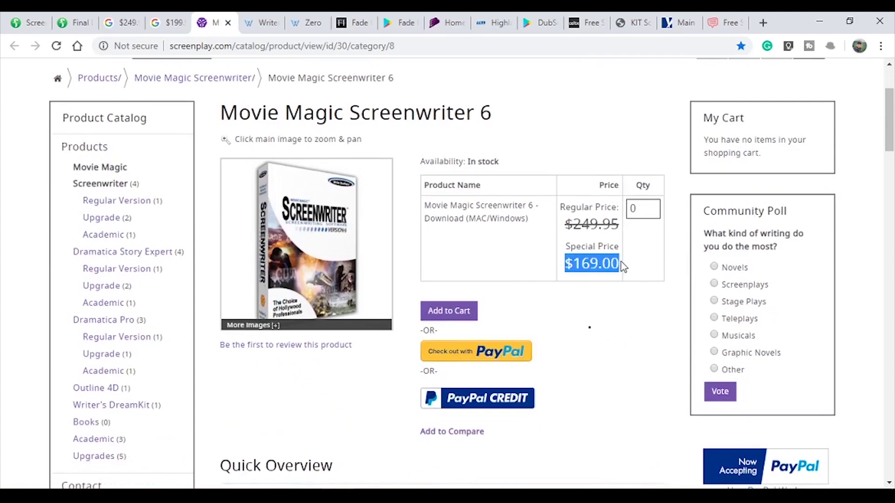
pyautogui.click(584, 323)
pyautogui.scroll(2, 612, 370)
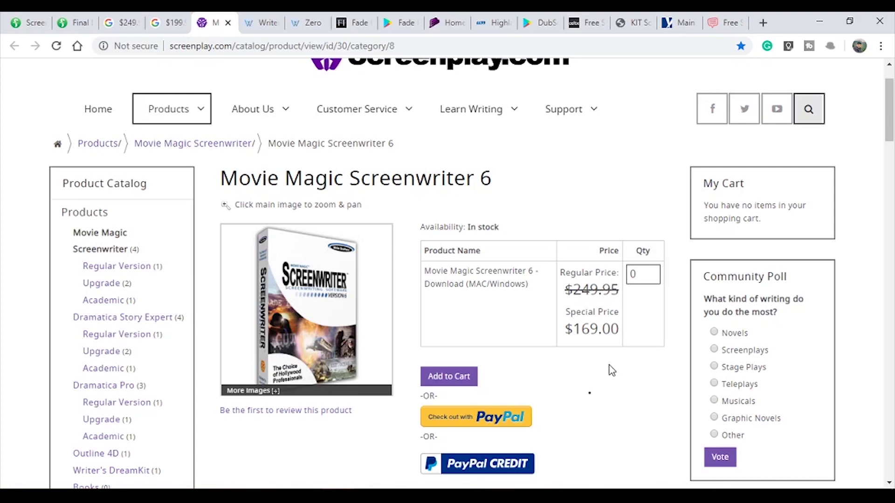
pyautogui.moveTo(563, 332); pyautogui.dragTo(621, 338)
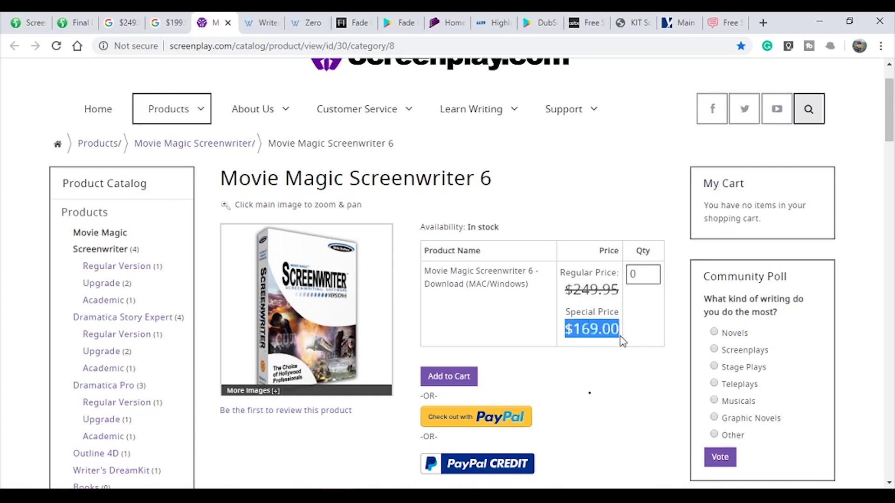
pyautogui.click(604, 396)
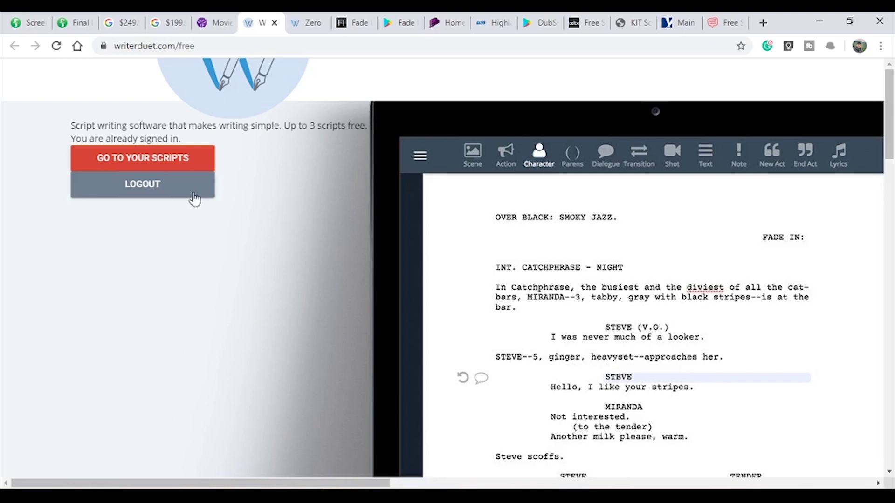
# Open the blank Zero script in WriterDuet
pyautogui.click(311, 25)
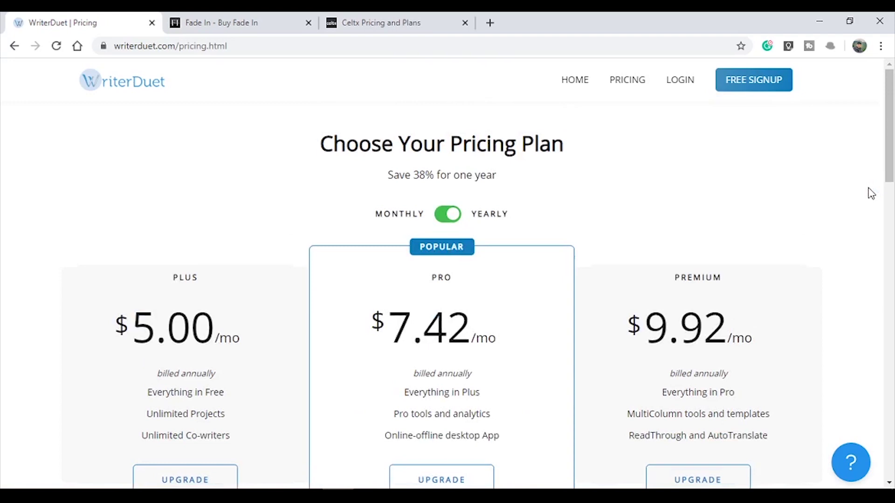
# Scroll down the WriterDuet pricing page
pyautogui.scroll(-3, 871, 193)
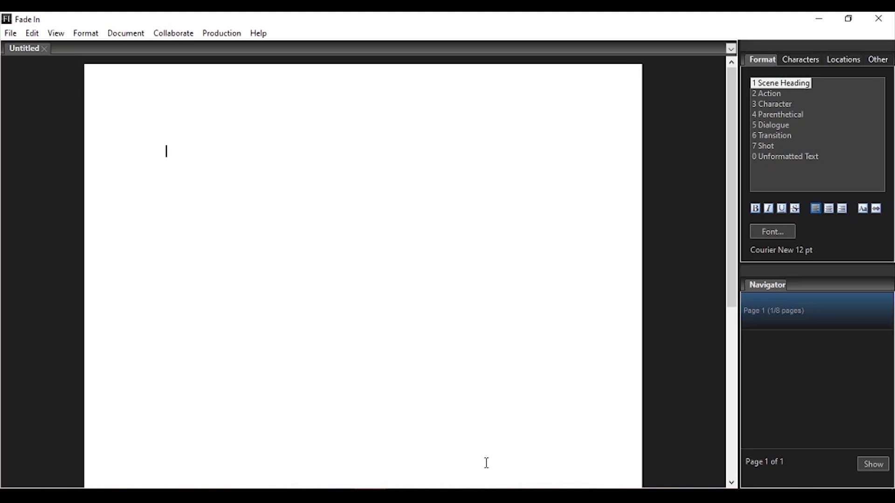
# Look over the empty Untitled script and browse Fade In's File menu, then close it
pyautogui.scroll(-3, 510, 194)
pyautogui.scroll(3, 510, 194)
pyautogui.click(11, 37)
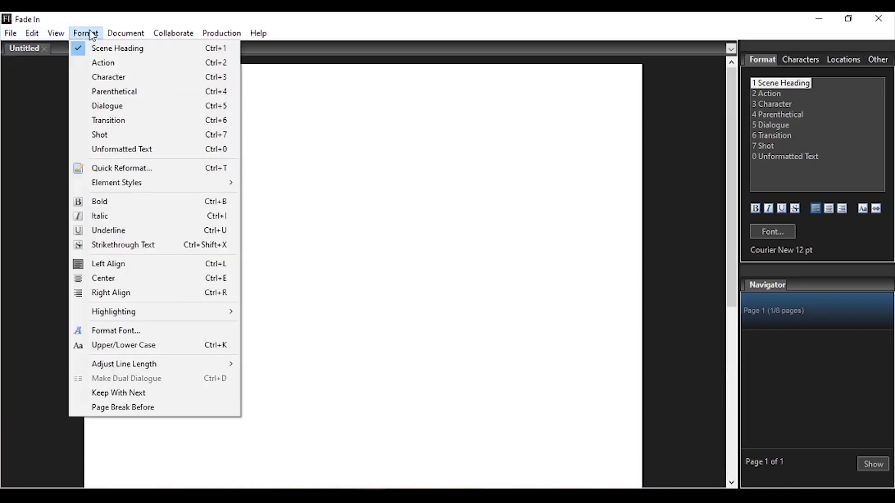
pyautogui.moveTo(134, 36)
pyautogui.press('Escape')
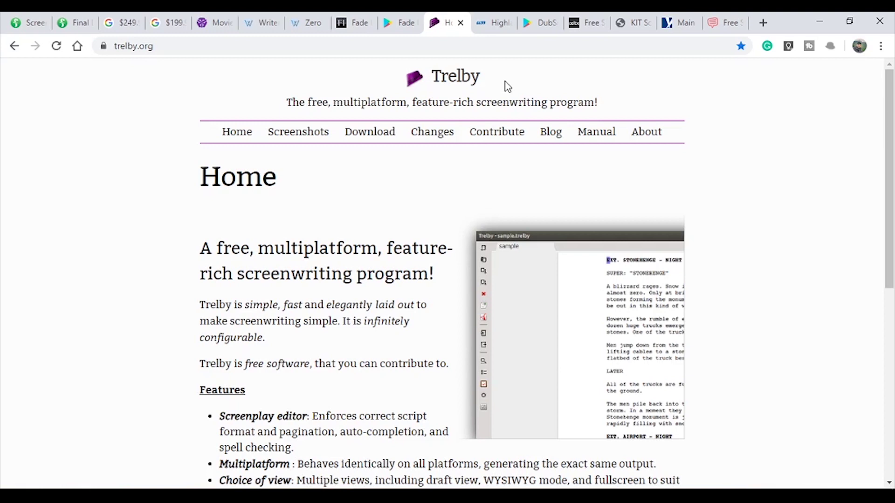
pyautogui.scroll(-2, 532, 272)
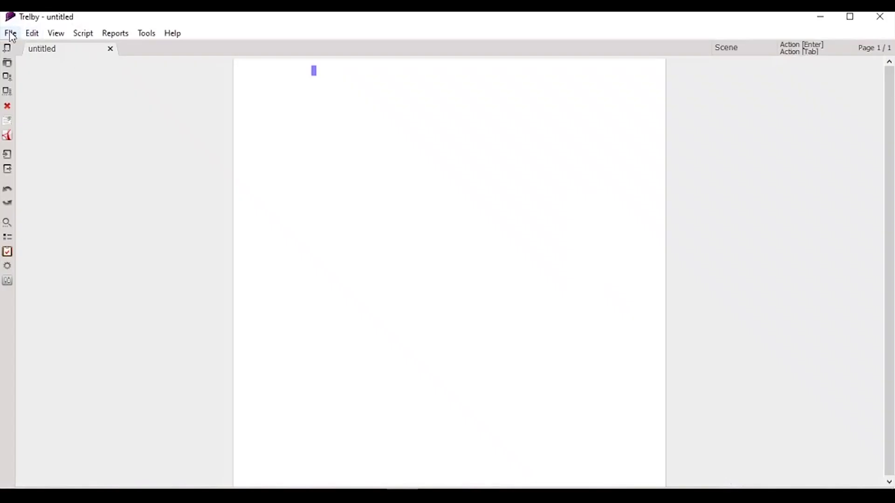
pyautogui.click(11, 34)
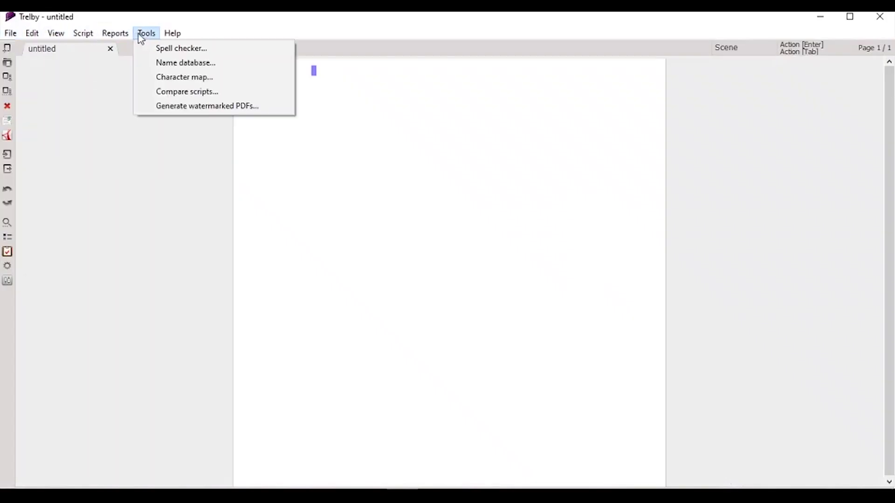
pyautogui.moveTo(173, 34)
pyautogui.click(664, 264)
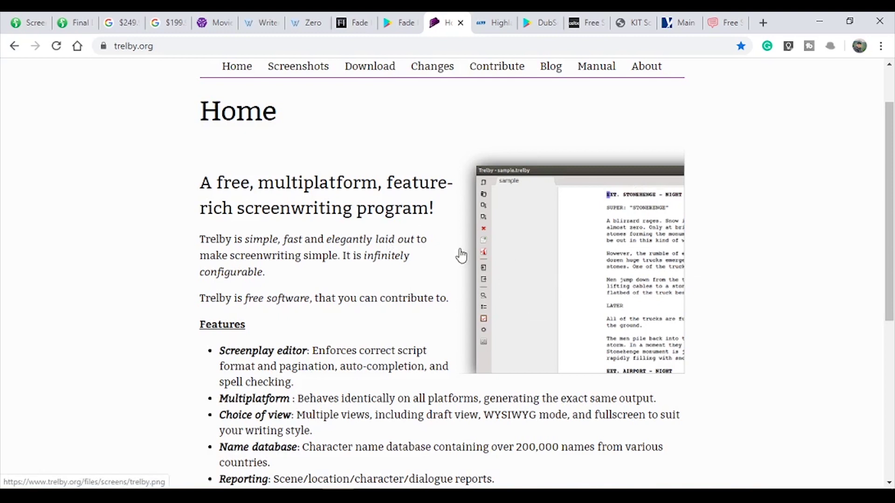
# Scroll down the Trelby page
pyautogui.scroll(-1, 729, 239)
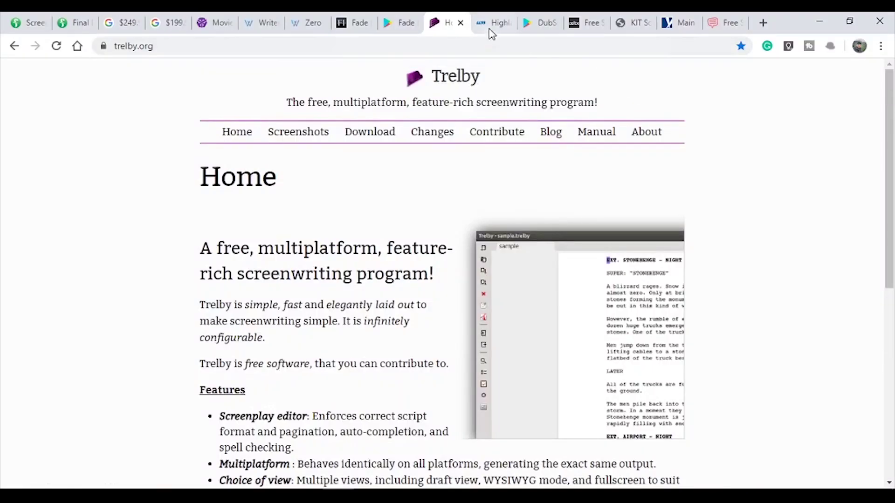
# Highlight the 'Highland 2' heading on the Highland 2 product page
pyautogui.click(490, 23)
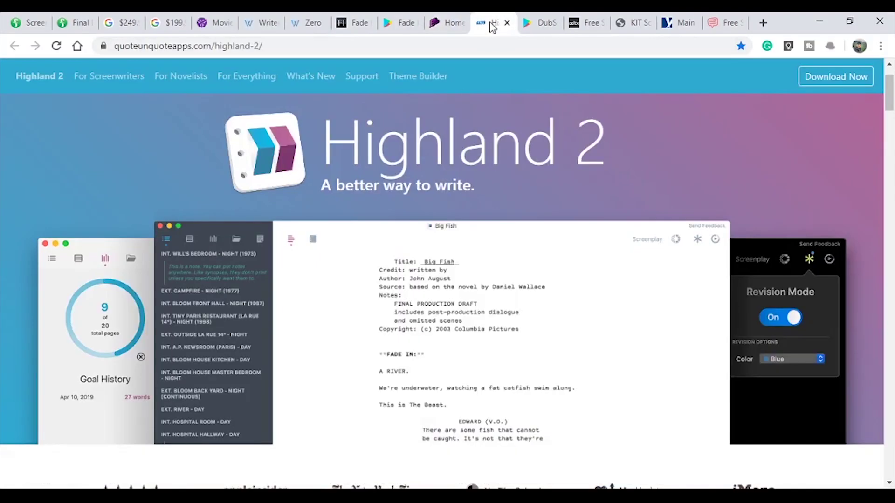
pyautogui.moveTo(608, 140); pyautogui.dragTo(287, 163)
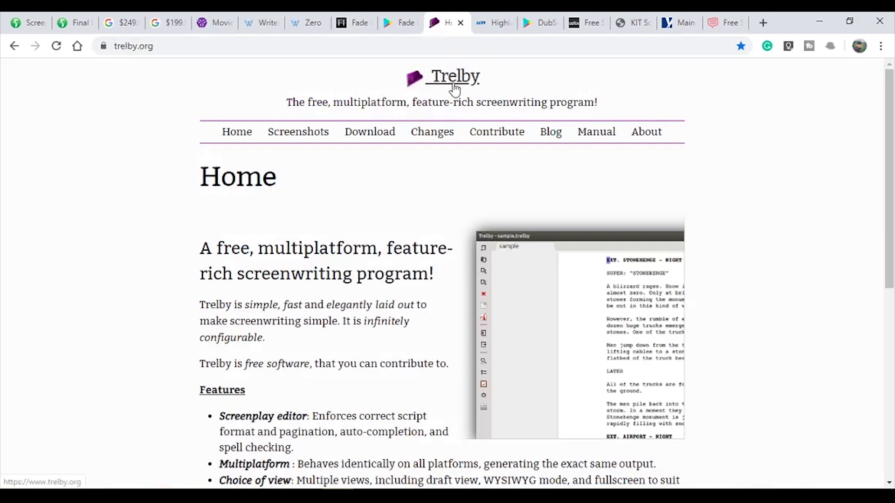
pyautogui.click(486, 24)
pyautogui.moveTo(314, 145); pyautogui.dragTo(613, 150)
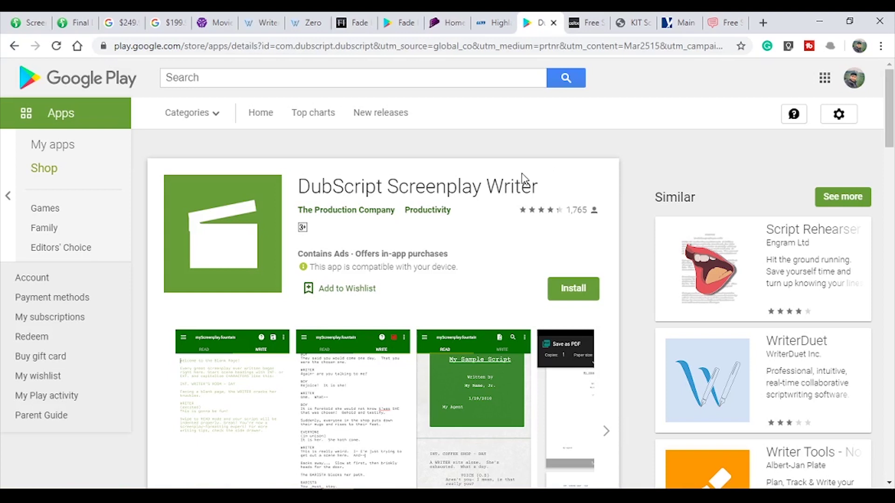
# Highlight the DubScript app title and Celtx's 'Scriptwriting' plan heading, then browse Celtx's Edit menu
pyautogui.moveTo(310, 186); pyautogui.dragTo(551, 191)
pyautogui.click(555, 195)
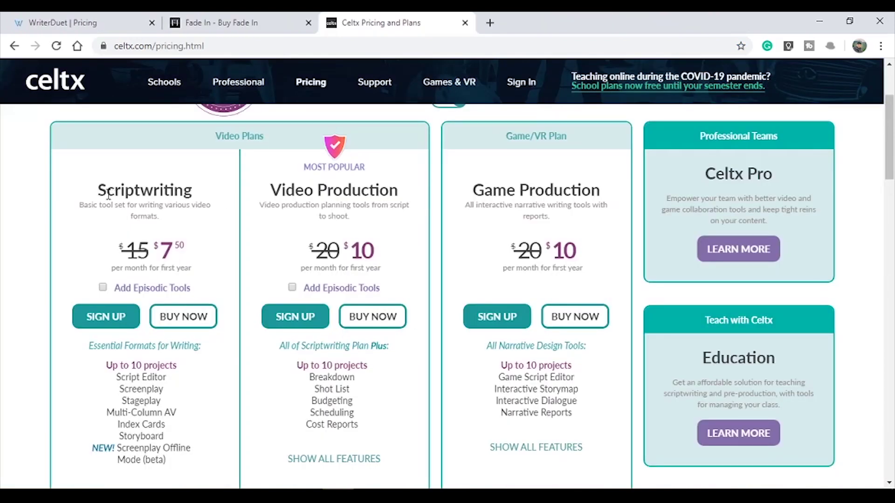
pyautogui.moveTo(94, 193); pyautogui.dragTo(210, 193)
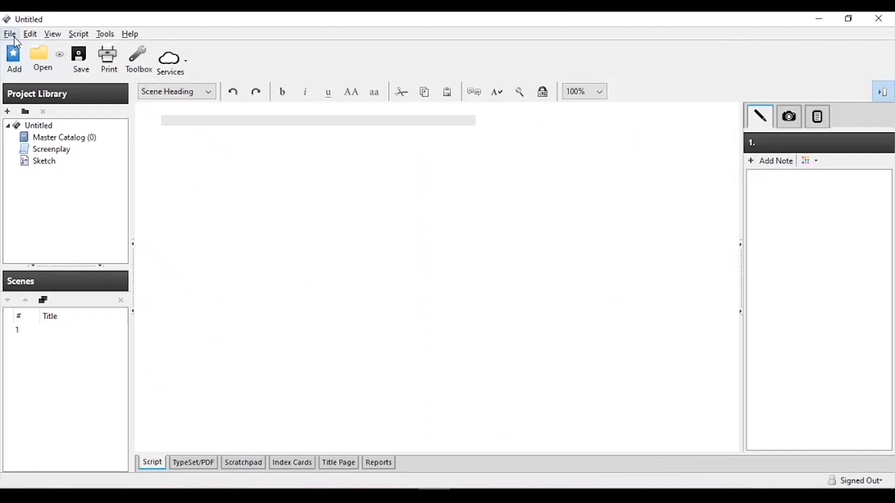
pyautogui.click(31, 34)
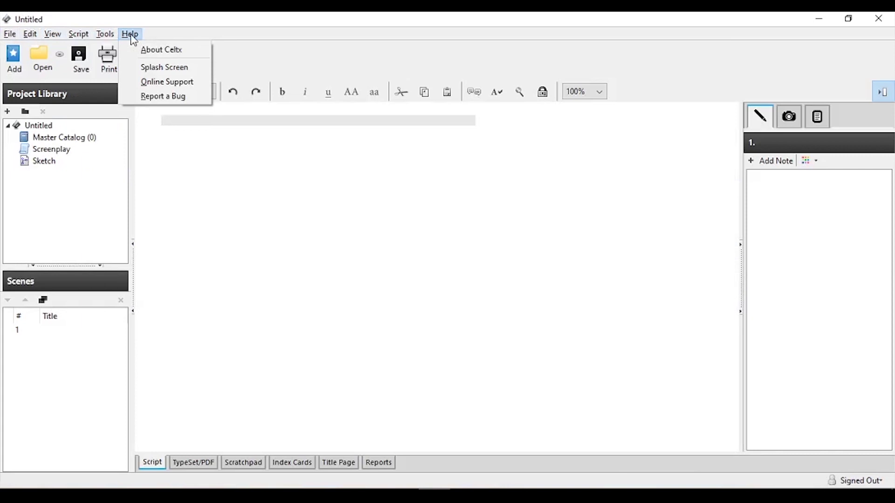
# Close Celtx's Edit menu, then browse and close its File menu
pyautogui.moveTo(10, 34)
pyautogui.click(369, 244)
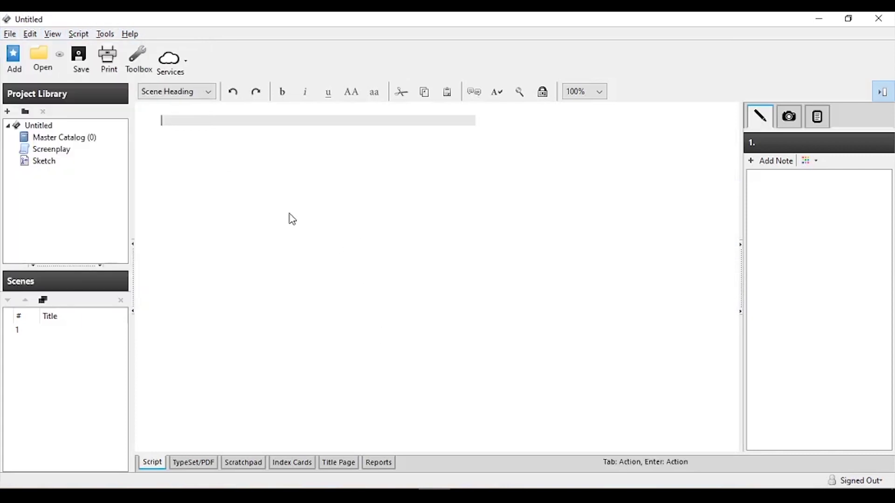
pyautogui.click(10, 34)
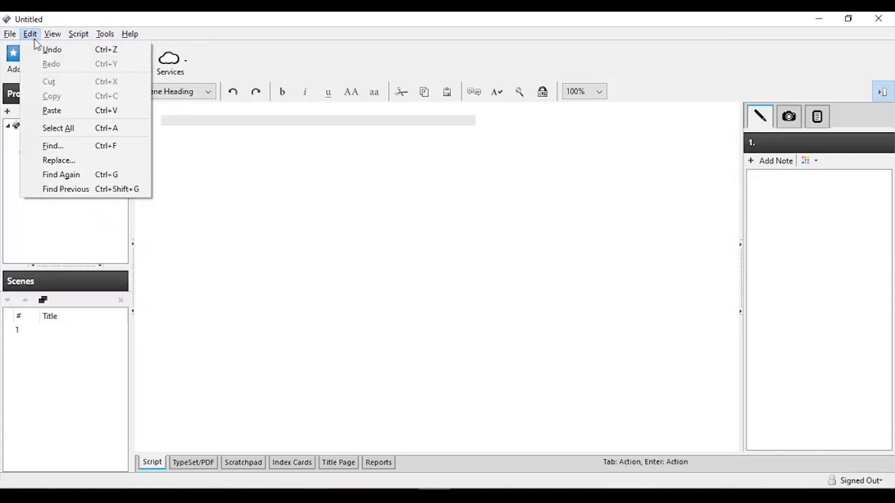
pyautogui.click(381, 276)
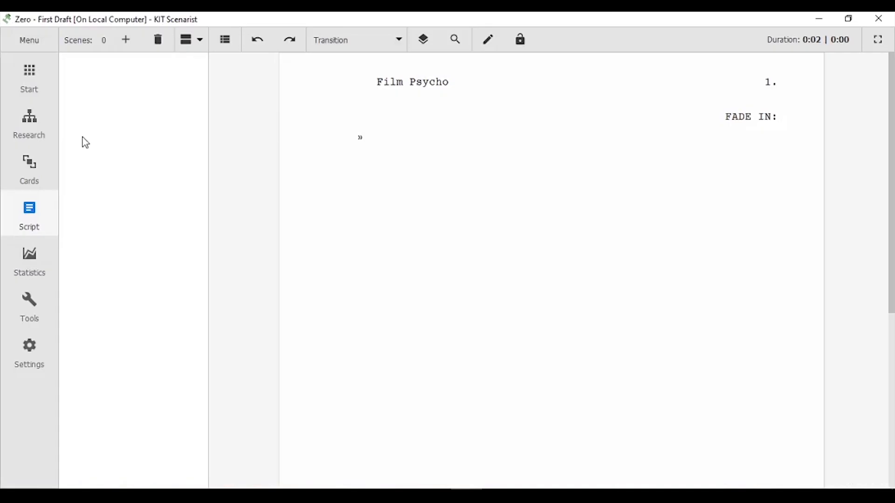
pyautogui.click(45, 64)
pyautogui.click(40, 121)
pyautogui.click(30, 169)
pyautogui.click(29, 216)
pyautogui.scroll(-5, 434, 159)
pyautogui.scroll(5, 433, 159)
pyautogui.scroll(-5, 433, 160)
pyautogui.scroll(5, 434, 159)
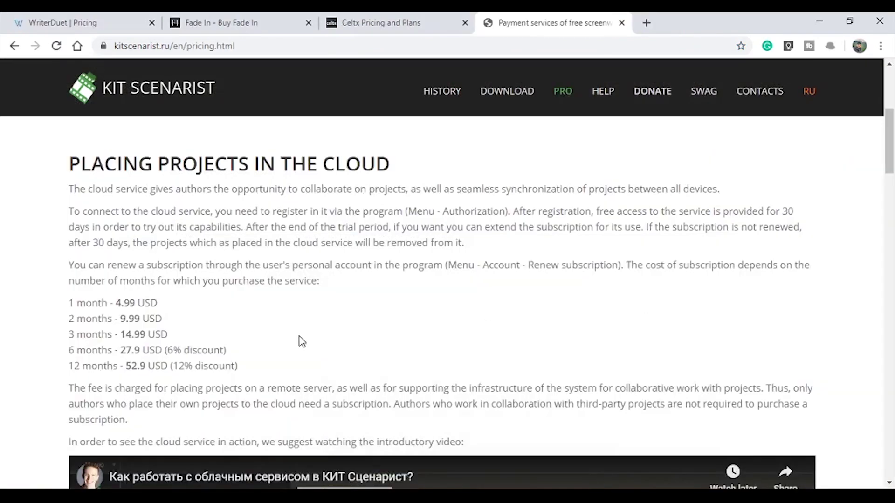
# Highlight the KIT Scenarist 1-to-12-month price list, then switch to the Hollywood Camera Work Causality page
pyautogui.moveTo(240, 368); pyautogui.dragTo(56, 309)
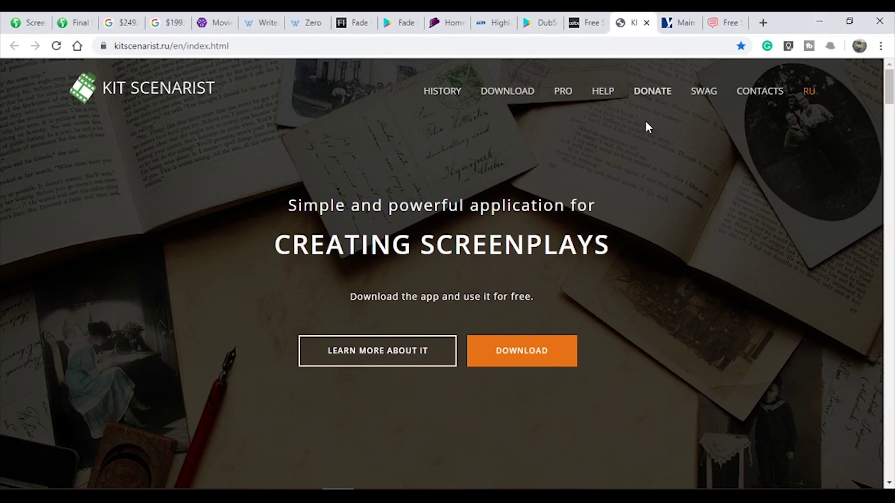
pyautogui.click(671, 25)
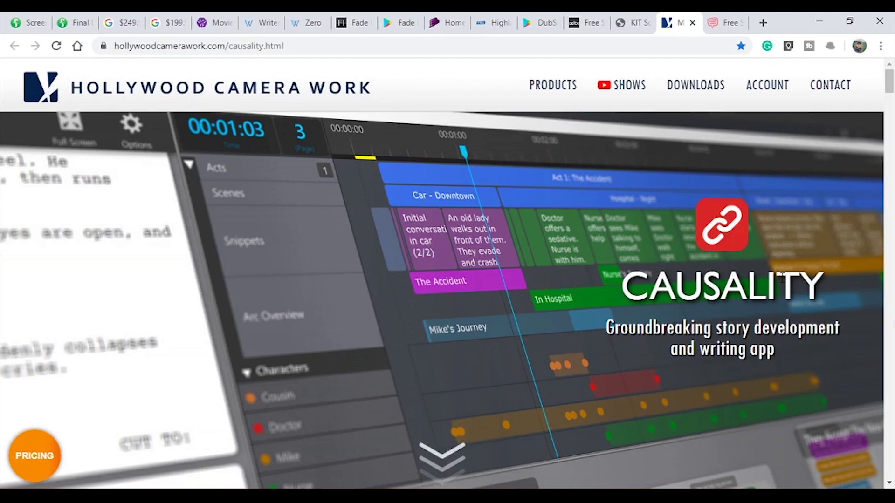
# Bring up StudioBinder's scriptwriting software page and scroll slightly past its header
pyautogui.click(727, 22)
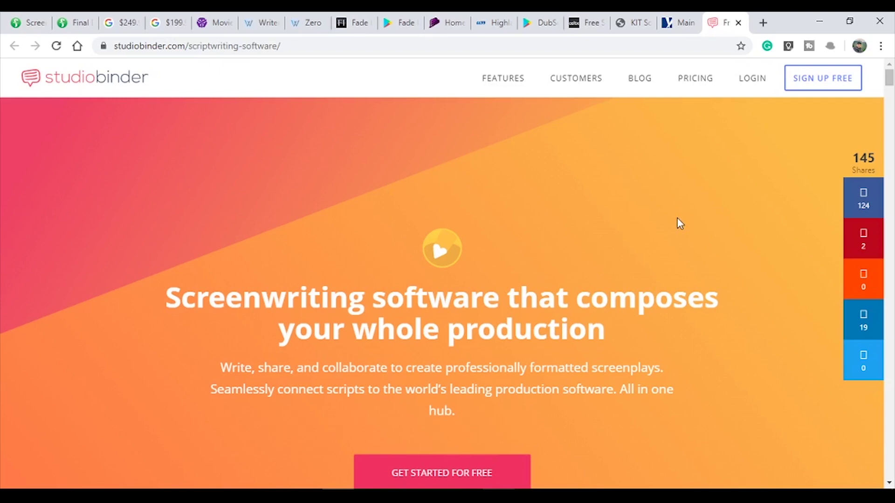
pyautogui.scroll(-1, 679, 224)
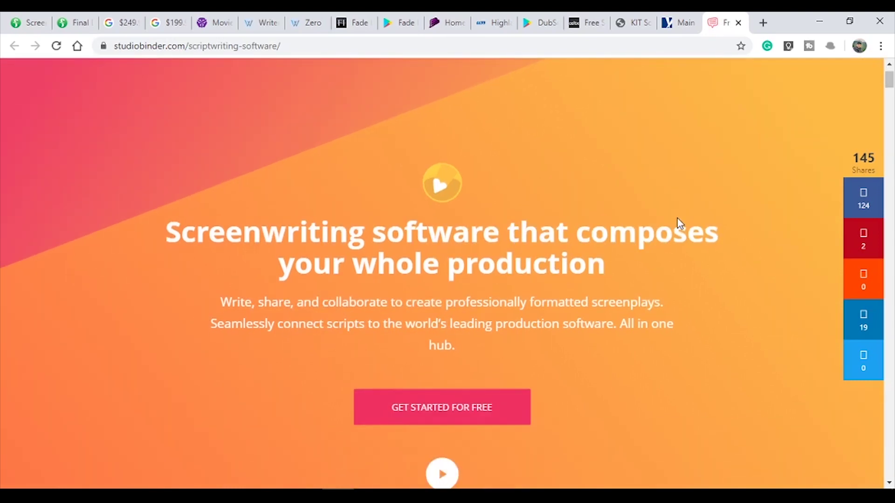